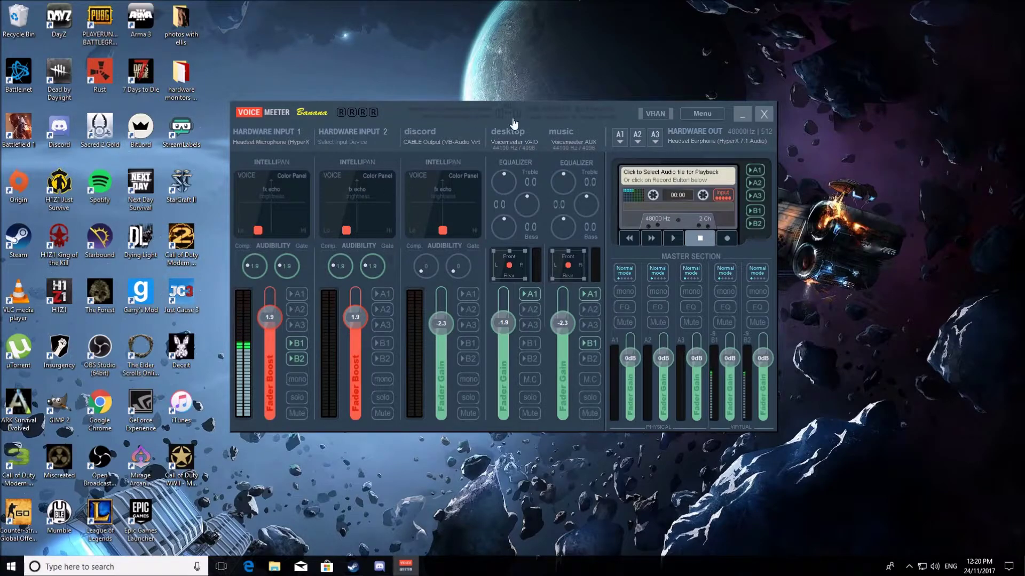
- Check the default recording and playback devices in the Windows Sound settings, then close the dialog
{"action": "right_click", "coordinate": [934, 567]}
{"action": "left_click", "coordinate": [927, 533]}
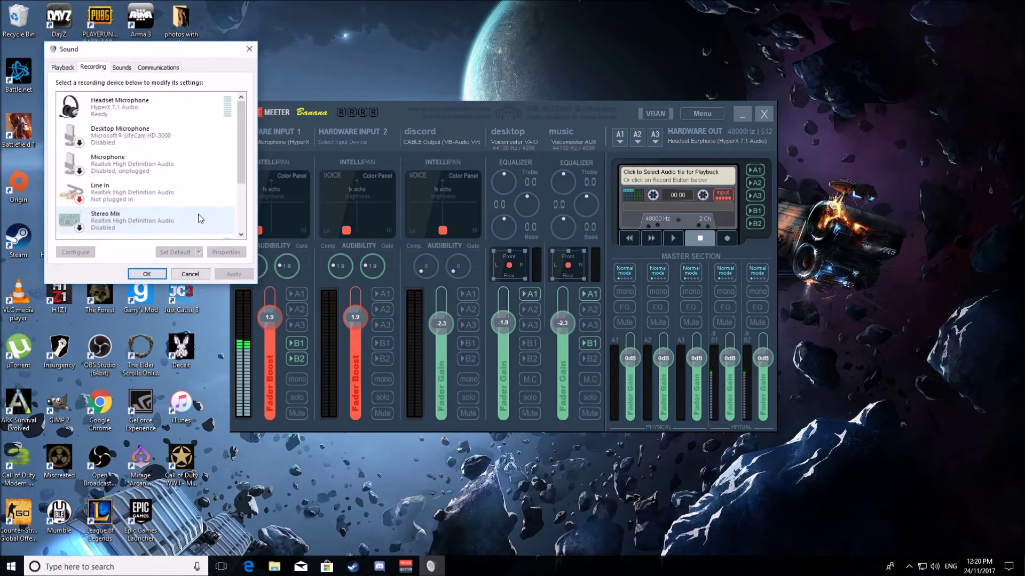
{"action": "scroll", "coordinate": [155, 224], "scroll_direction": "down", "scroll_amount": 3}
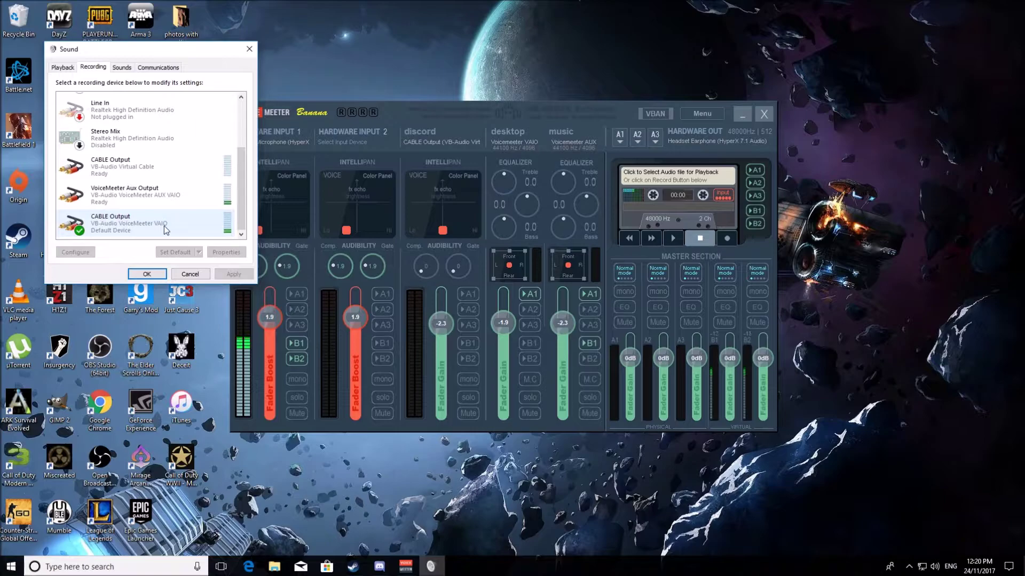
{"action": "left_click", "coordinate": [67, 70]}
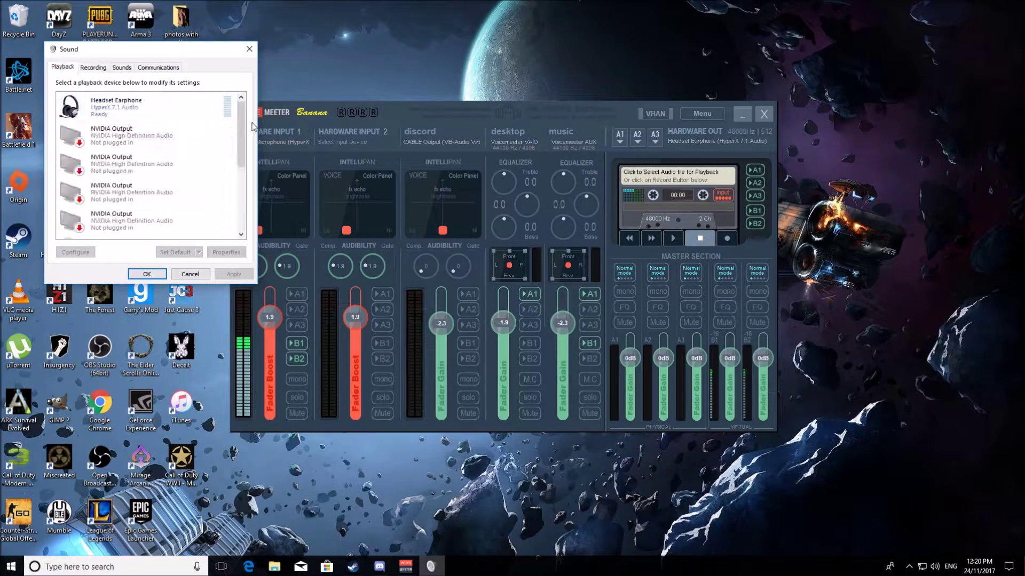
{"action": "scroll", "coordinate": [89, 214], "scroll_direction": "down", "scroll_amount": 3}
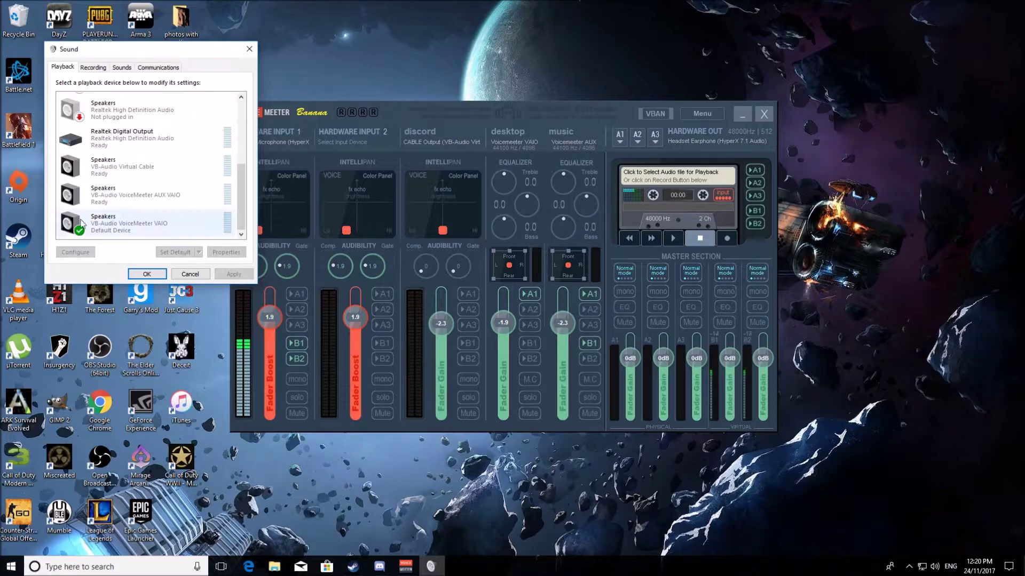
{"action": "left_click", "coordinate": [93, 67]}
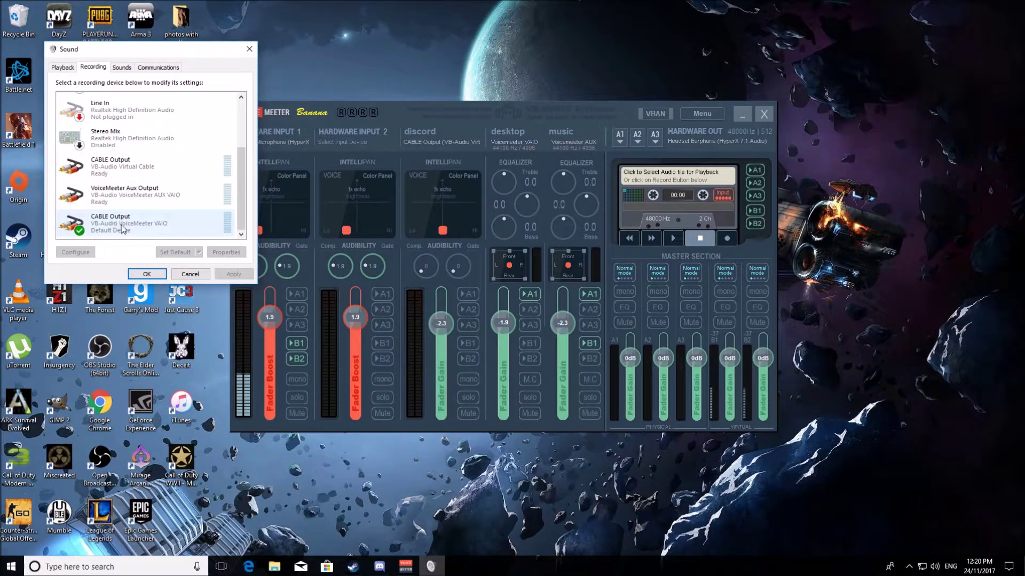
{"action": "left_click", "coordinate": [146, 274]}
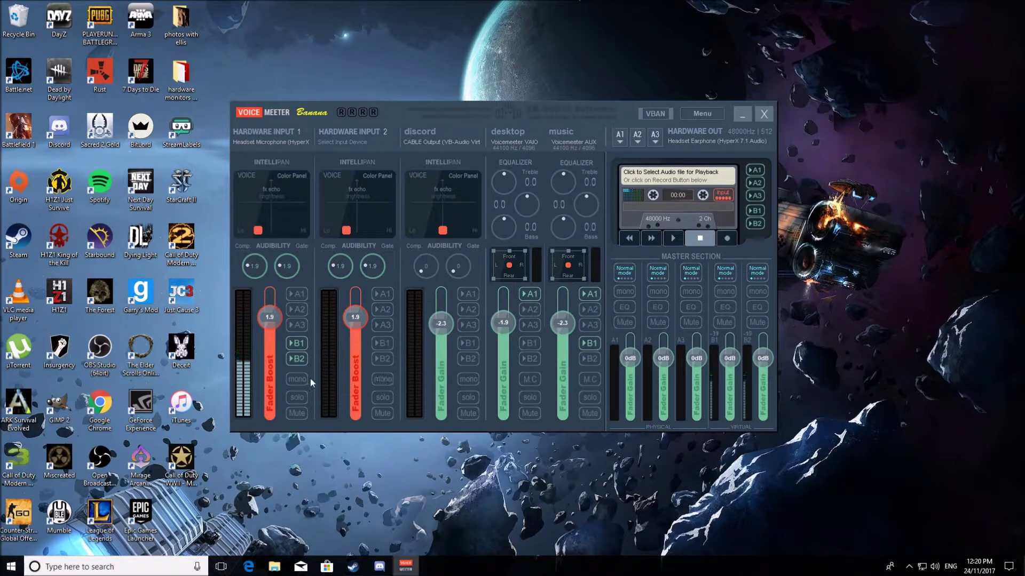
- Check the device options for Hardware Input 1 and toggle its B1 routing off and back on
{"action": "left_click", "coordinate": [263, 141]}
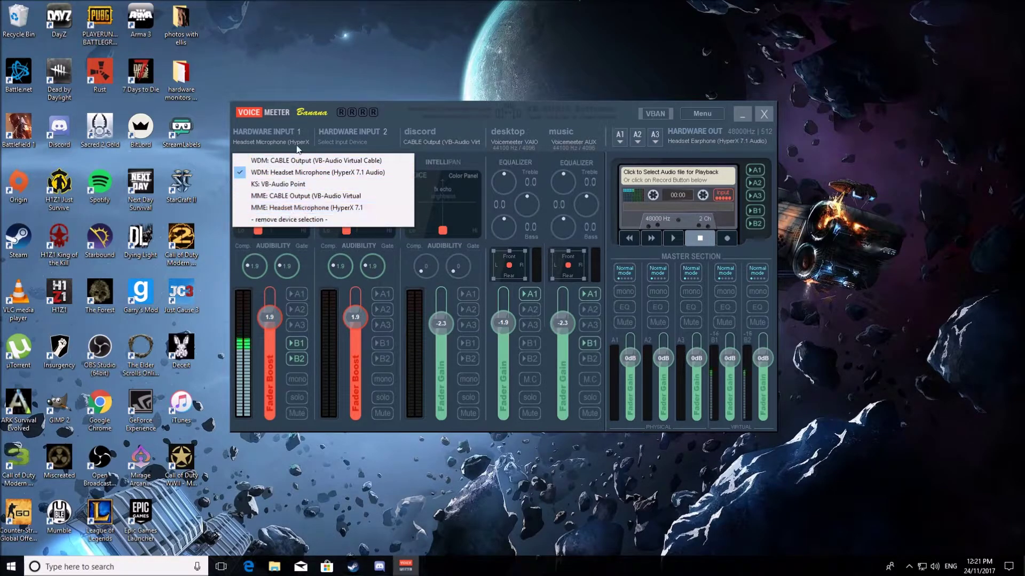
{"action": "left_click", "coordinate": [278, 121]}
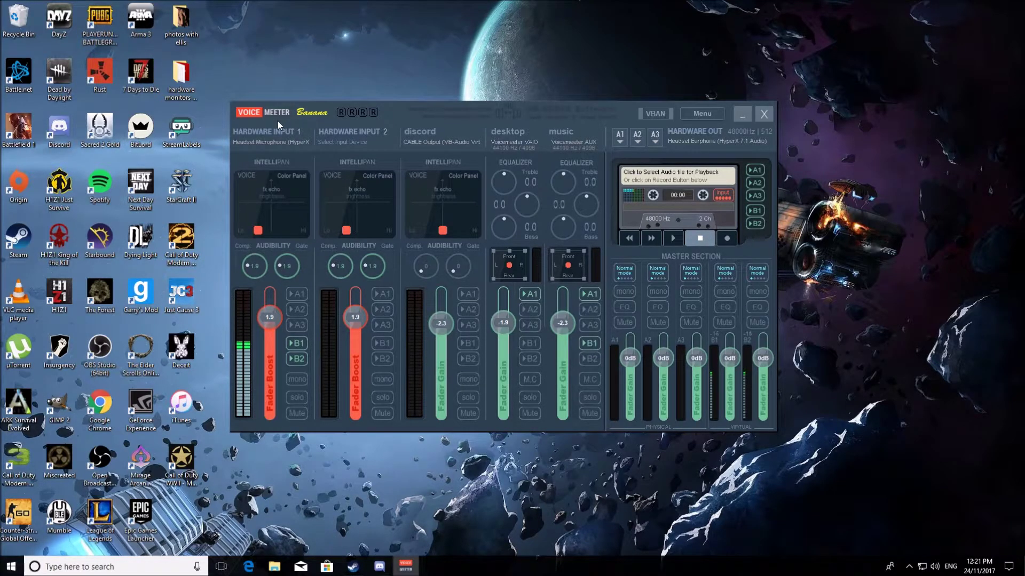
{"action": "left_click", "coordinate": [297, 345]}
{"action": "left_click", "coordinate": [297, 345]}
- Check the device lists for hardware outputs A1 and A2 without changing either selection
{"action": "left_click", "coordinate": [620, 135]}
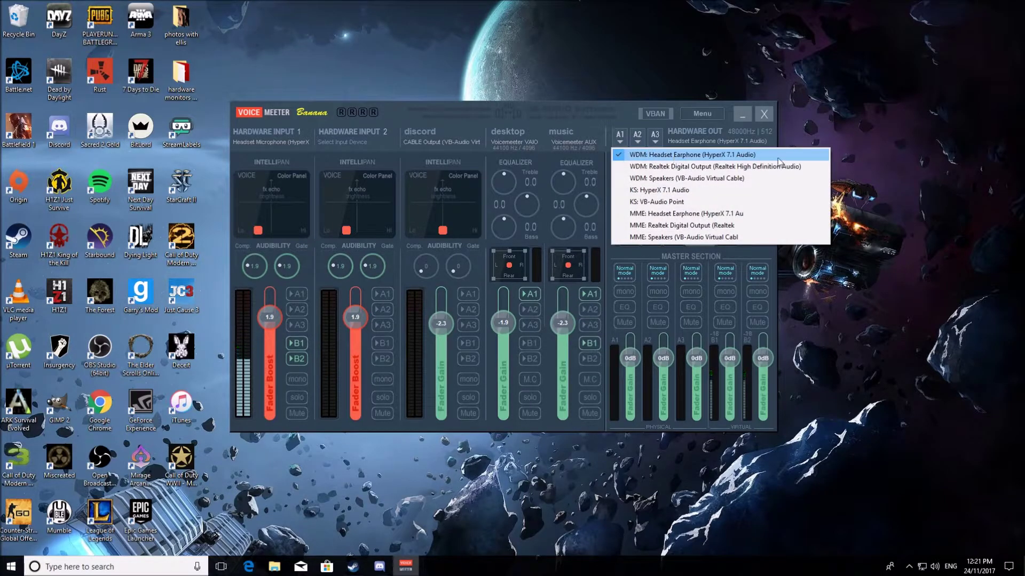
{"action": "left_click", "coordinate": [624, 124]}
{"action": "left_click", "coordinate": [637, 143]}
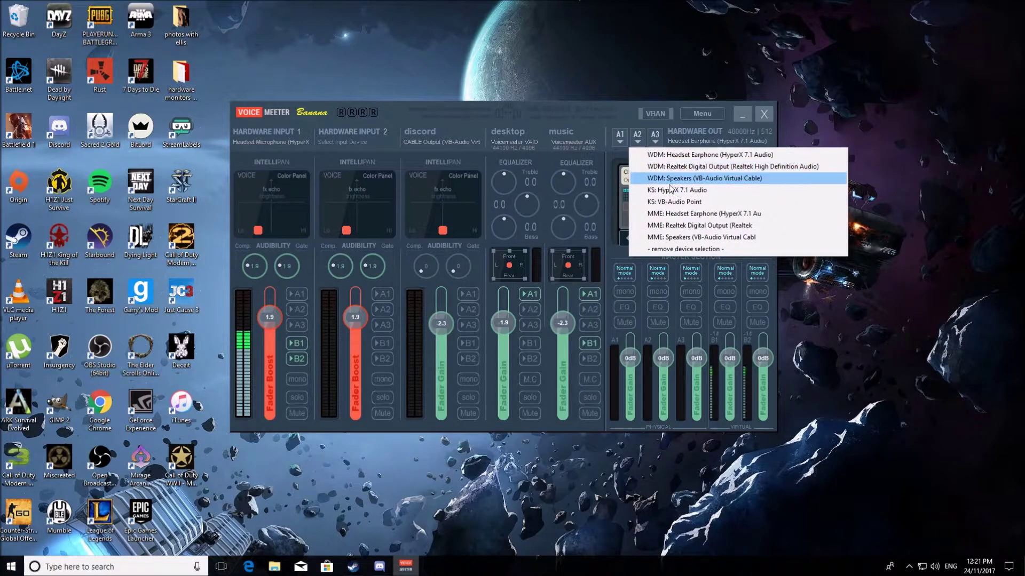
{"action": "left_click", "coordinate": [631, 111]}
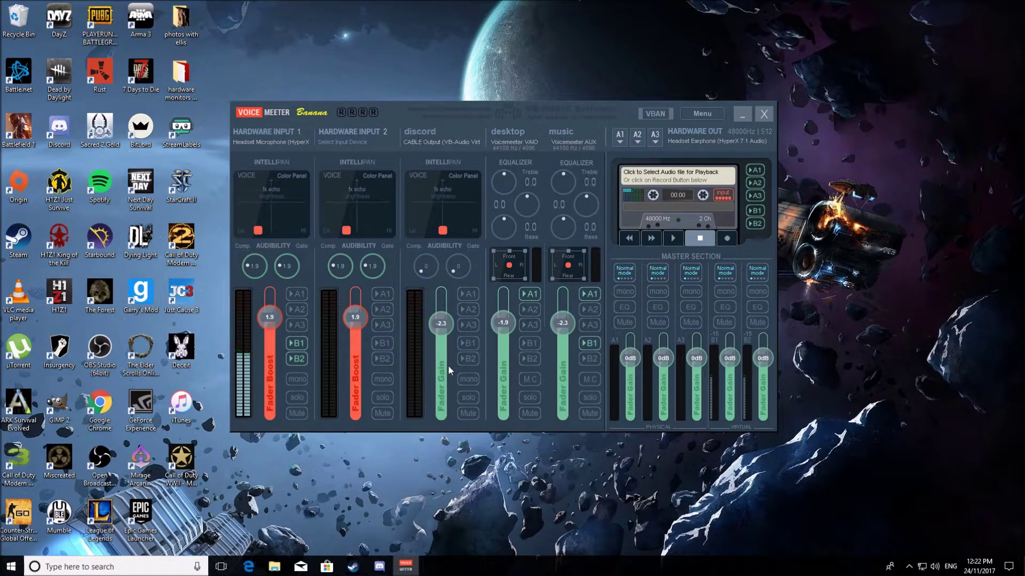
- Check the input device options for the discord strip and leave its selection as it is
{"action": "left_click", "coordinate": [443, 140]}
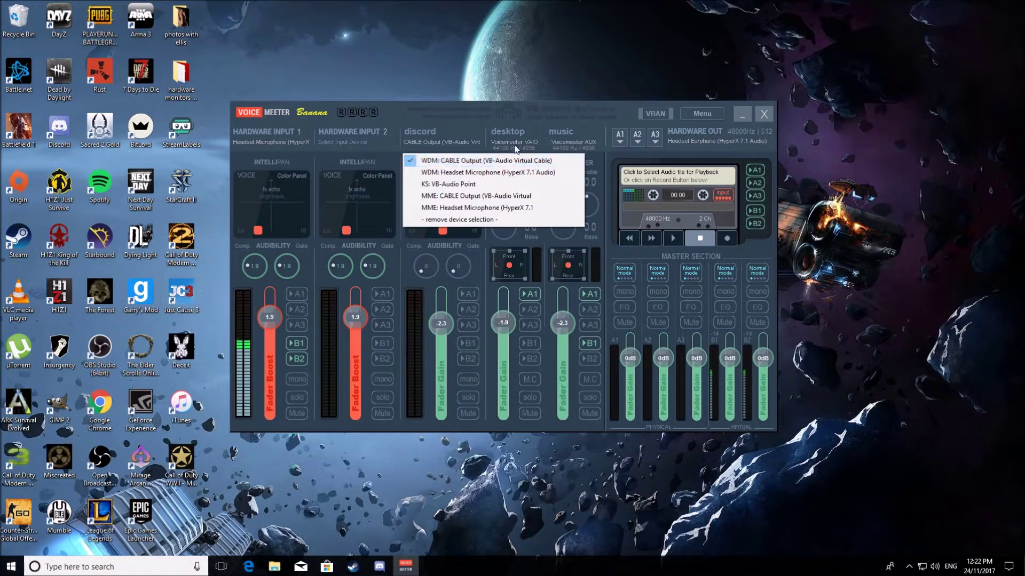
{"action": "left_click", "coordinate": [455, 124]}
{"action": "left_click", "coordinate": [432, 145]}
{"action": "left_click", "coordinate": [458, 131]}
{"action": "left_click", "coordinate": [464, 108]}
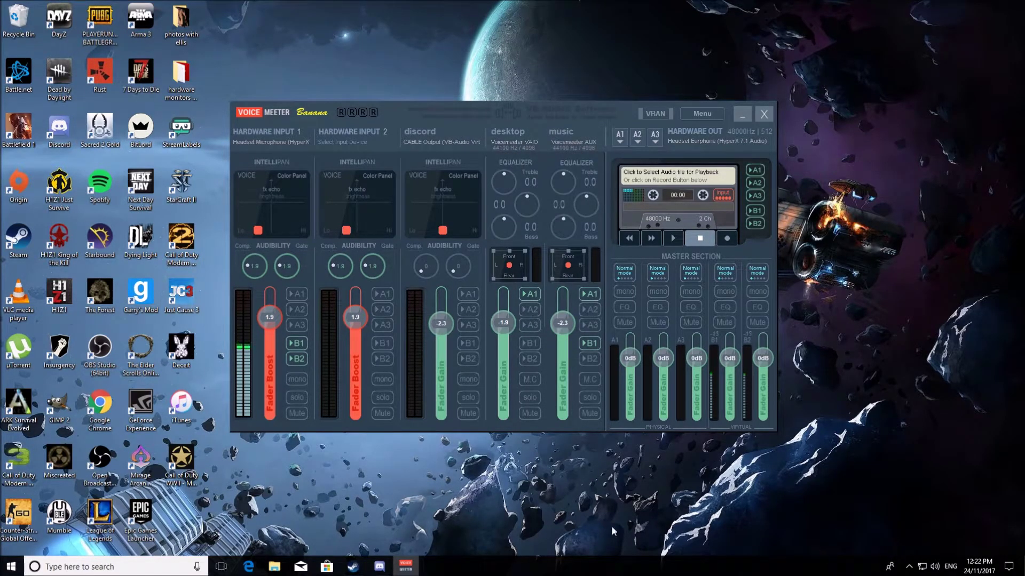
- Enable Listen to this device for the VB-Audio Virtual Cable's CABLE Output recording device in the Windows Sound settings
{"action": "right_click", "coordinate": [935, 567]}
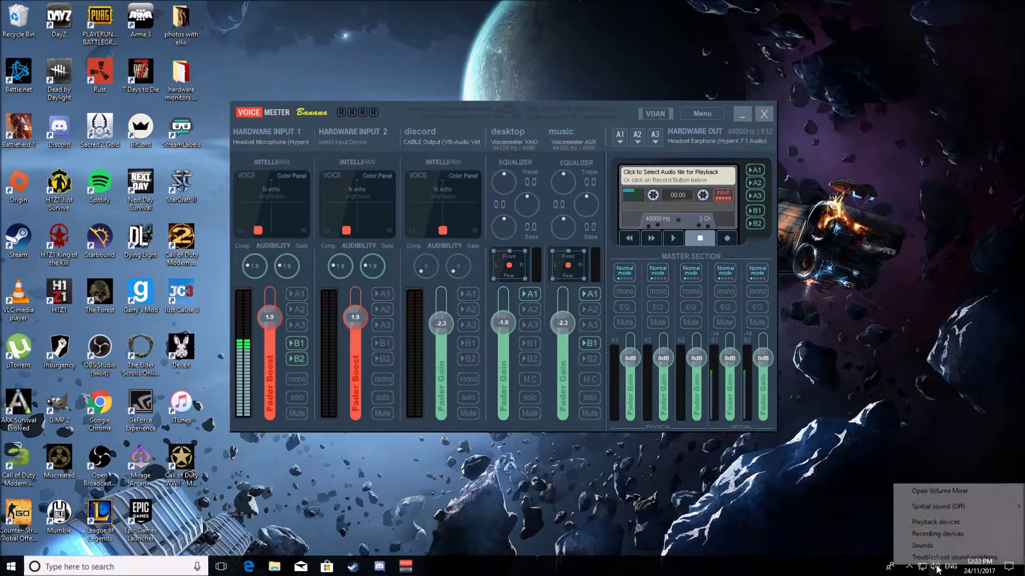
{"action": "left_click", "coordinate": [929, 534]}
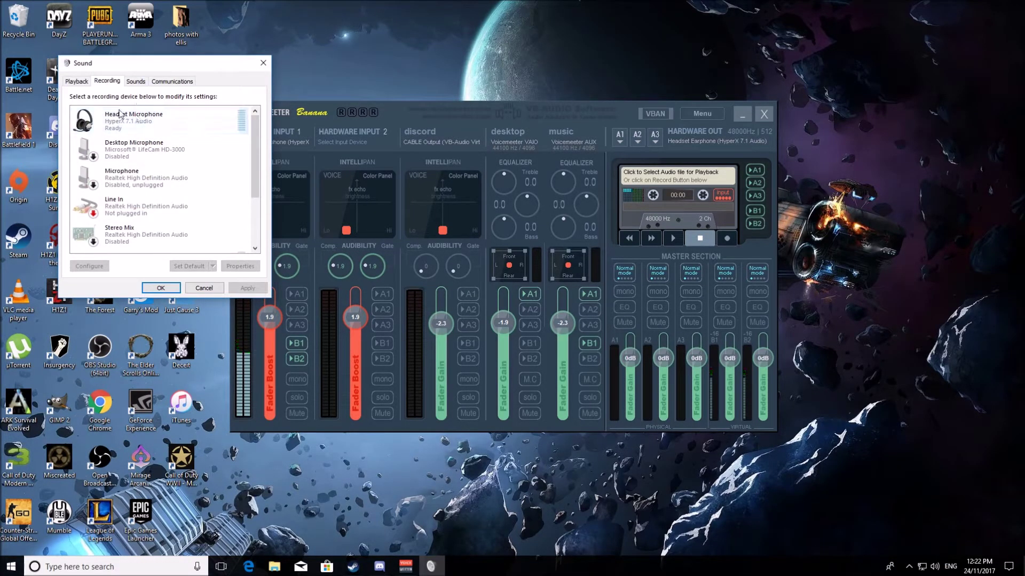
{"action": "scroll", "coordinate": [117, 187], "scroll_direction": "down", "scroll_amount": 2}
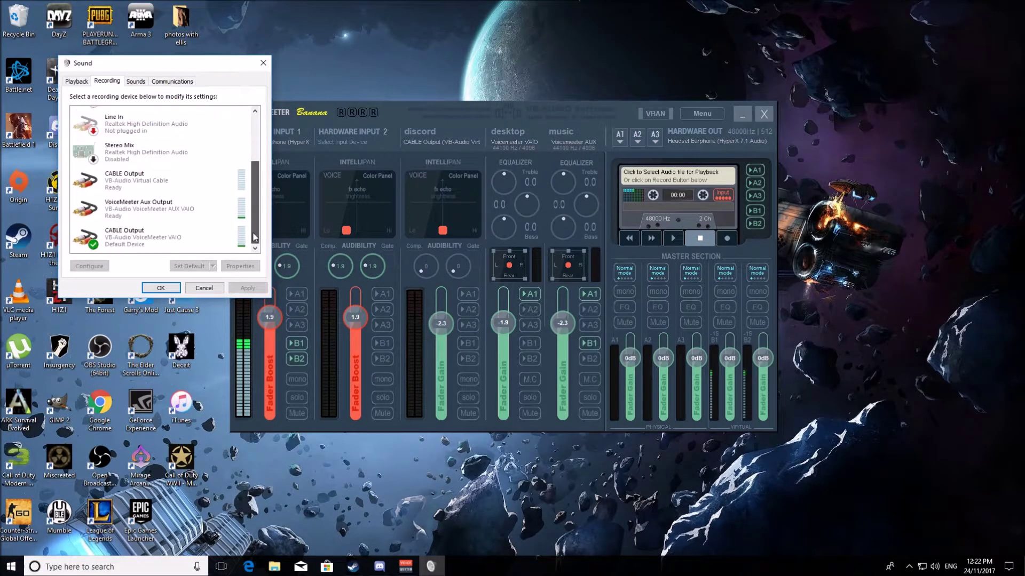
{"action": "right_click", "coordinate": [117, 181]}
{"action": "left_click", "coordinate": [149, 252]}
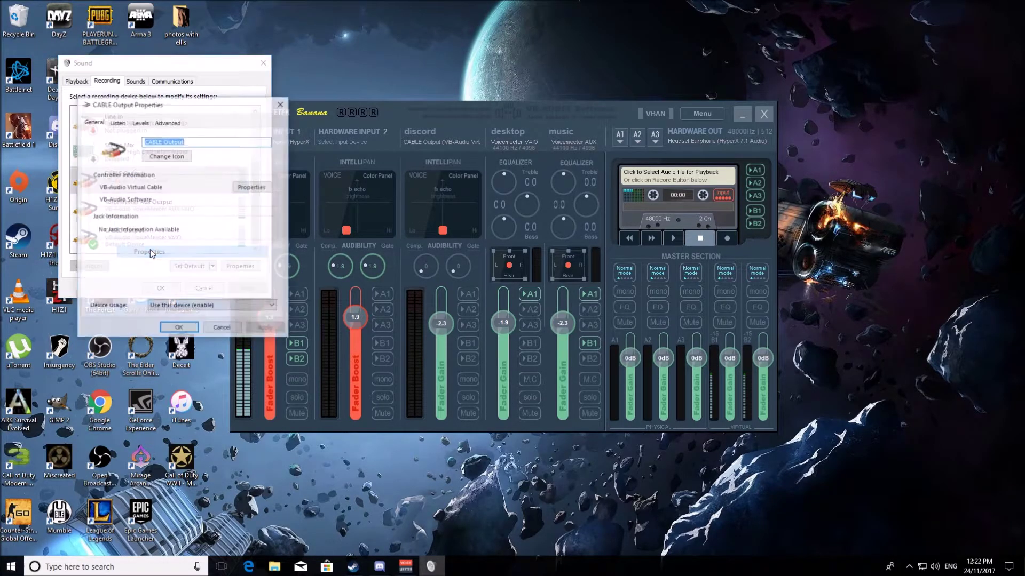
{"action": "left_click", "coordinate": [117, 122]}
{"action": "left_click", "coordinate": [91, 200]}
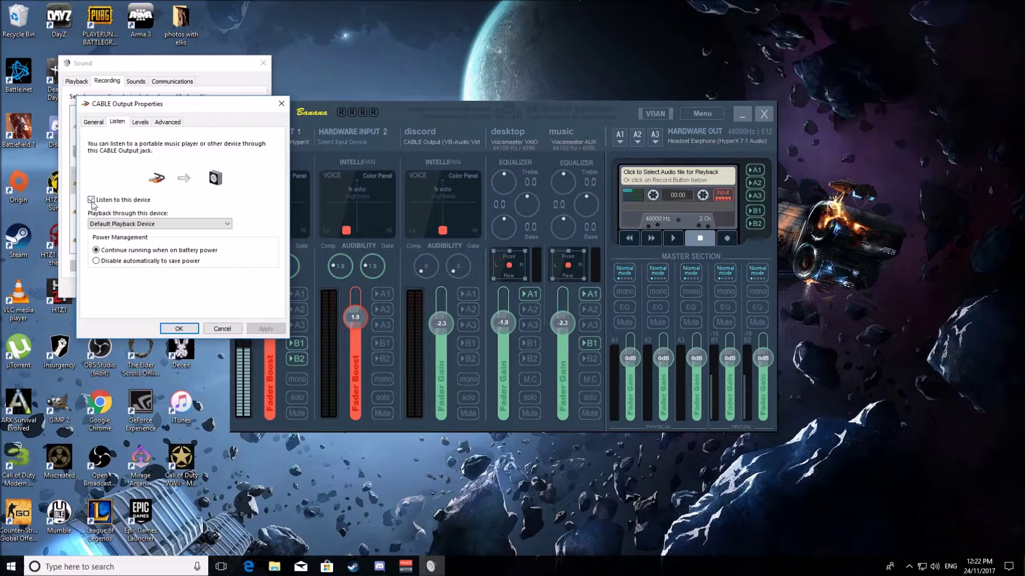
{"action": "left_click", "coordinate": [182, 329]}
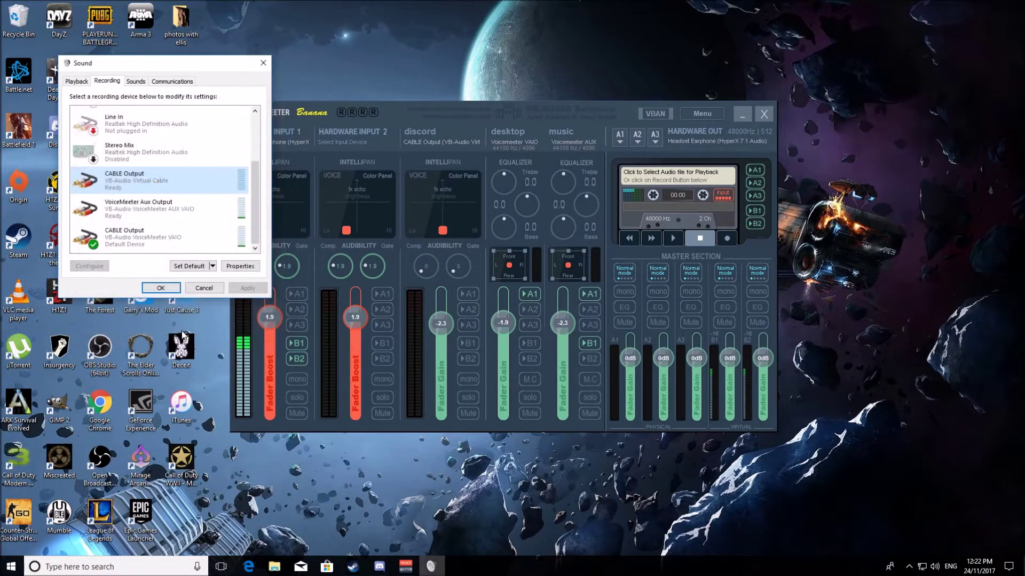
{"action": "left_click", "coordinate": [160, 288]}
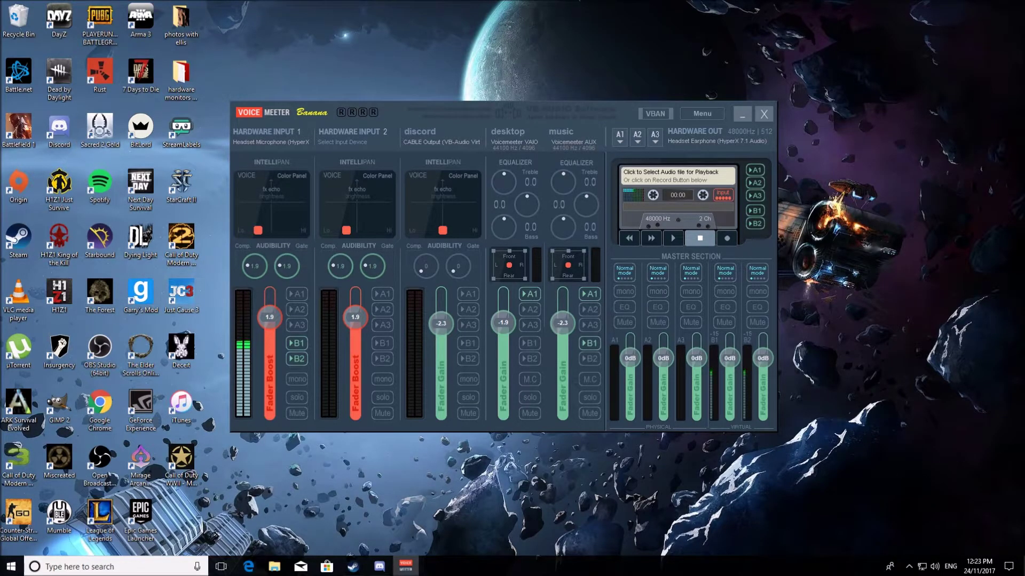
- Switch to Discord, check the output device options in its Voice & Video settings, and clear its window out of view
{"action": "left_click", "coordinate": [379, 566]}
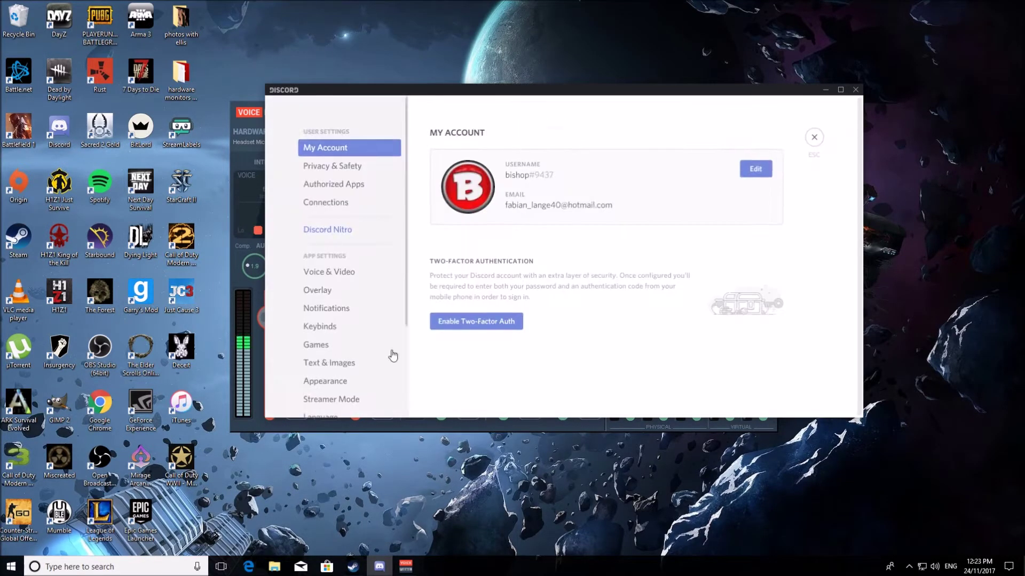
{"action": "left_click", "coordinate": [338, 271]}
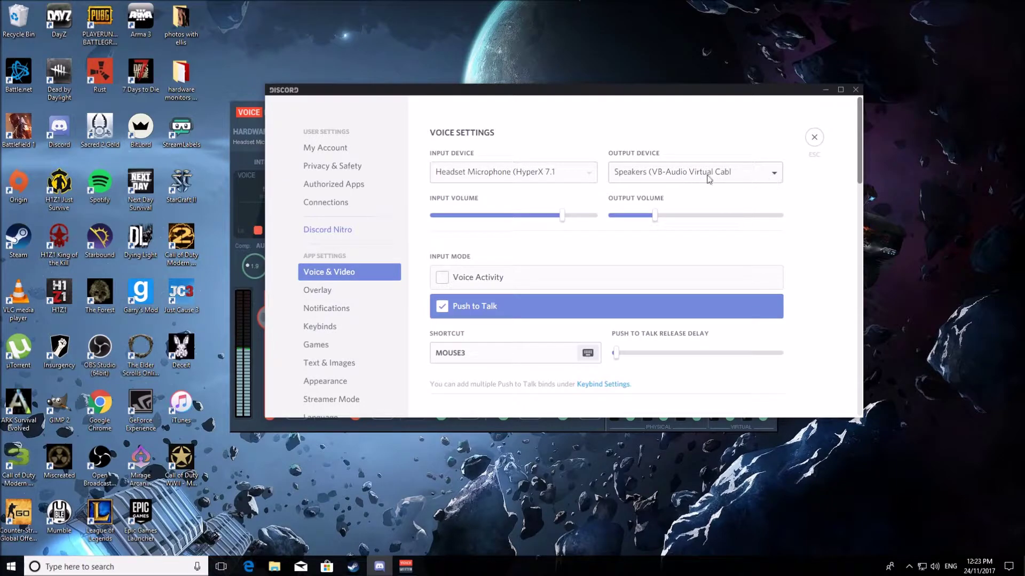
{"action": "left_click", "coordinate": [775, 173]}
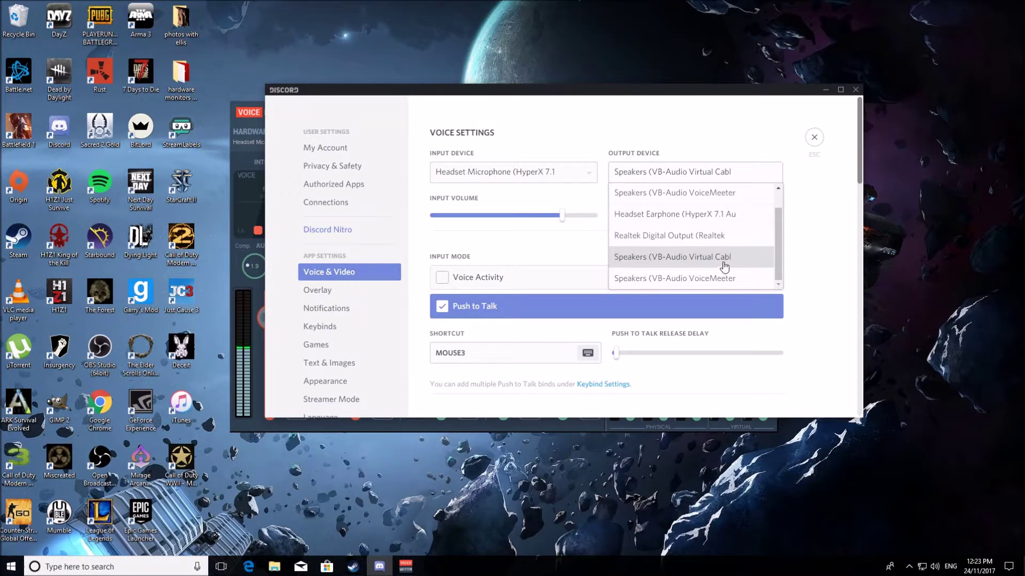
{"action": "left_click", "coordinate": [794, 155]}
{"action": "left_click", "coordinate": [814, 140]}
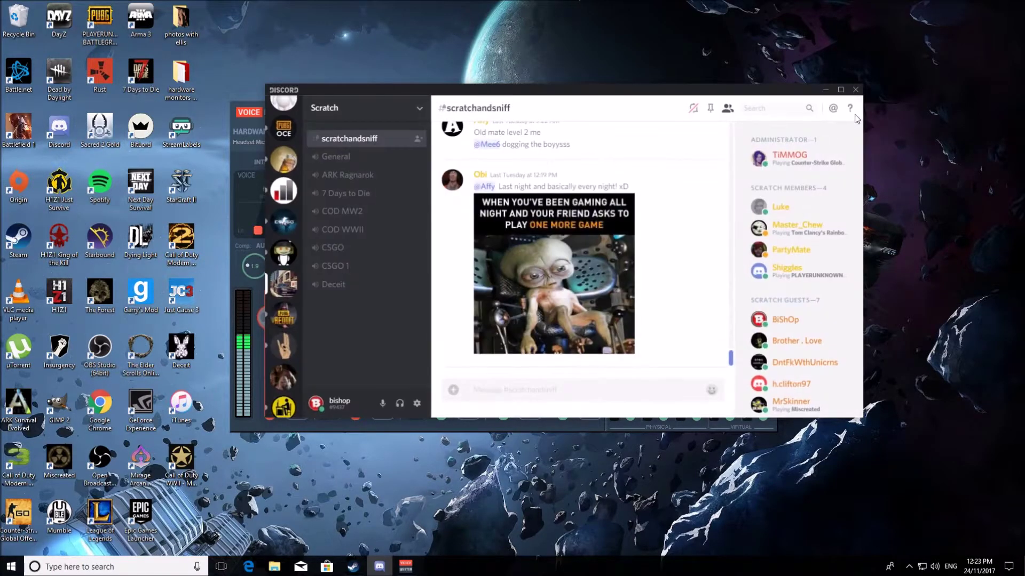
{"action": "left_click_drag", "start_coordinate": [703, 94], "coordinate": [1024, 96]}
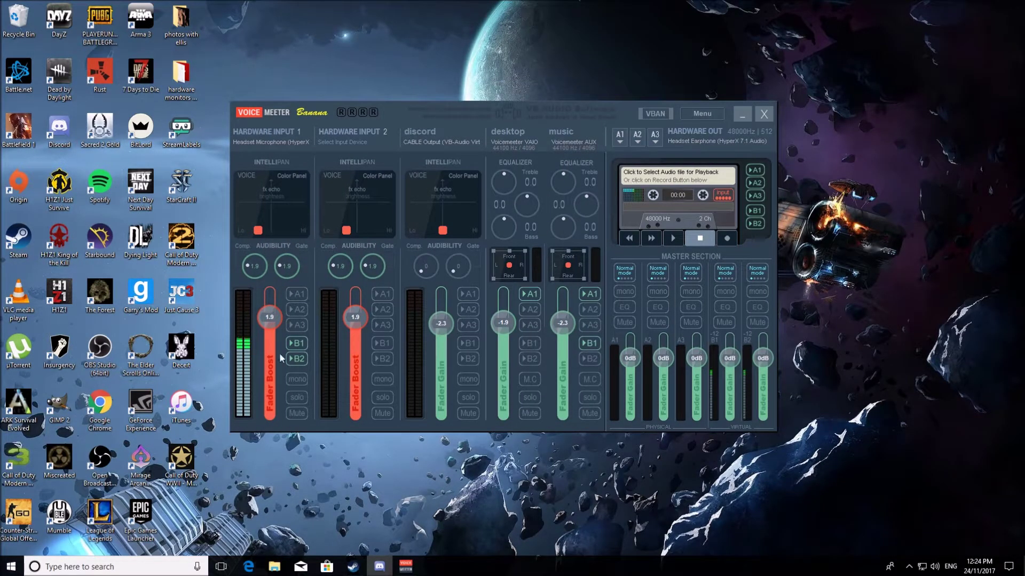
- Open Open Broadcaster Software, check its desktop and microphone audio devices, and close it without changing the settings
{"action": "double_click", "coordinate": [96, 463]}
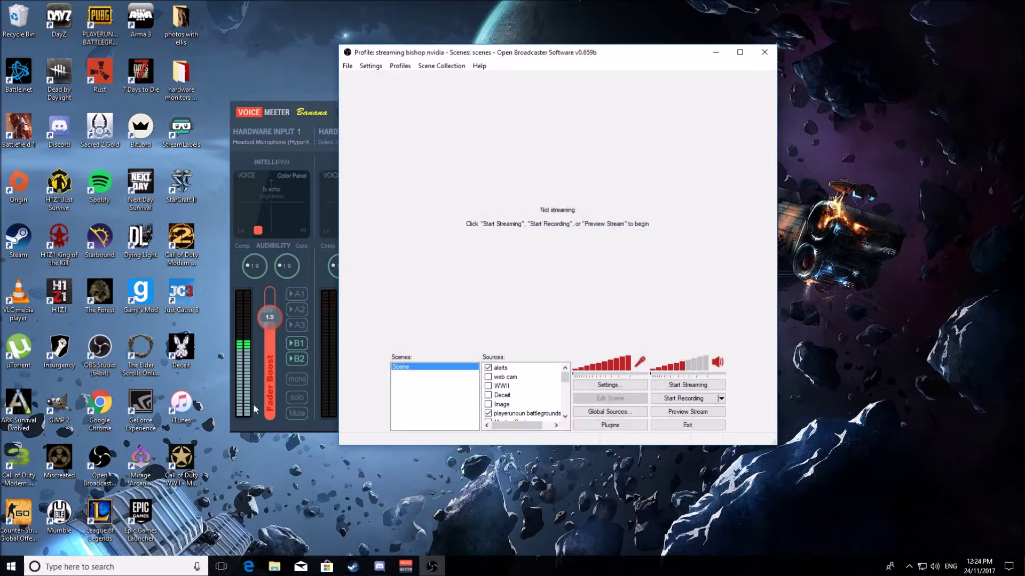
{"action": "left_click", "coordinate": [609, 385]}
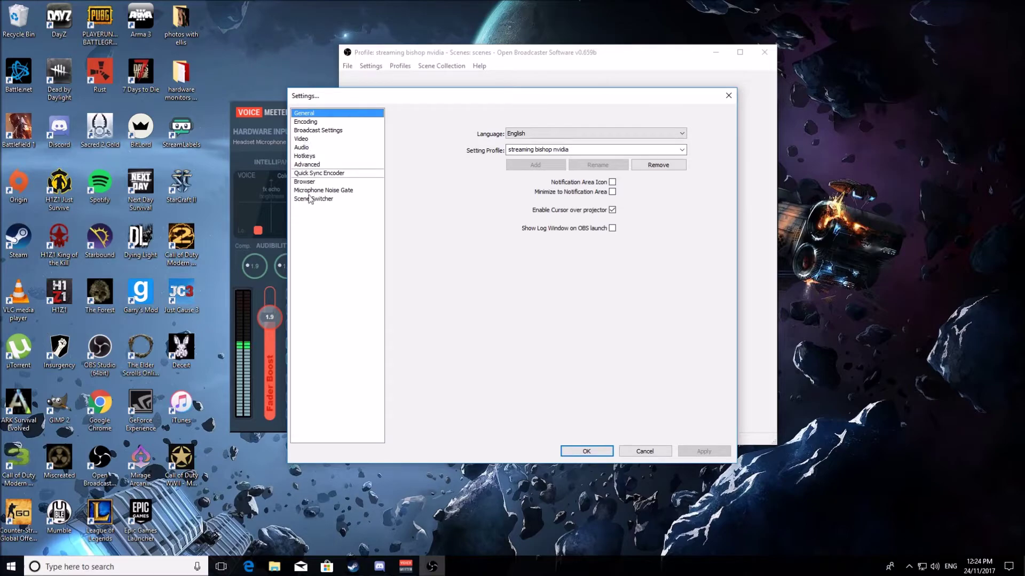
{"action": "left_click", "coordinate": [303, 148]}
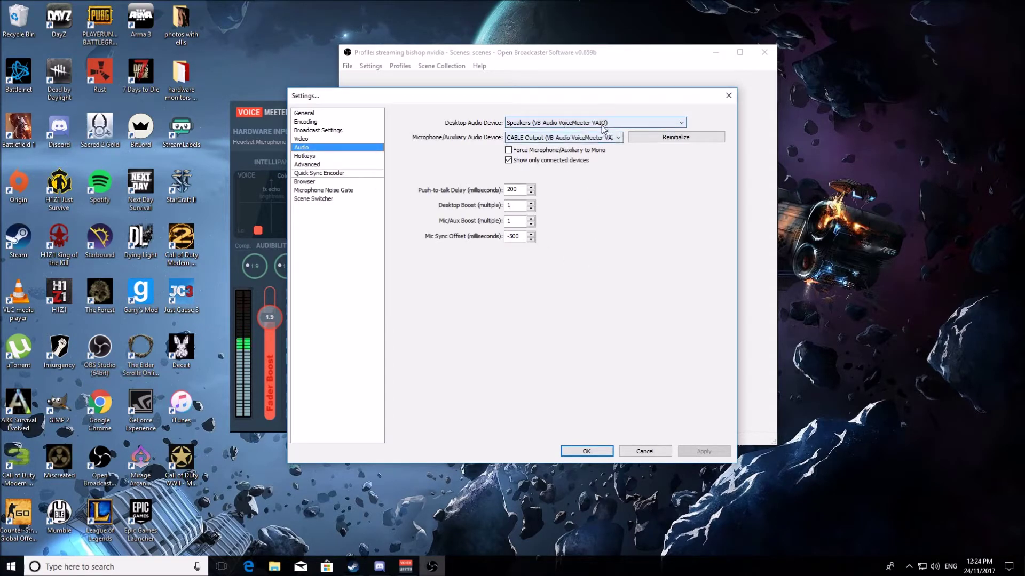
{"action": "left_click", "coordinate": [619, 137]}
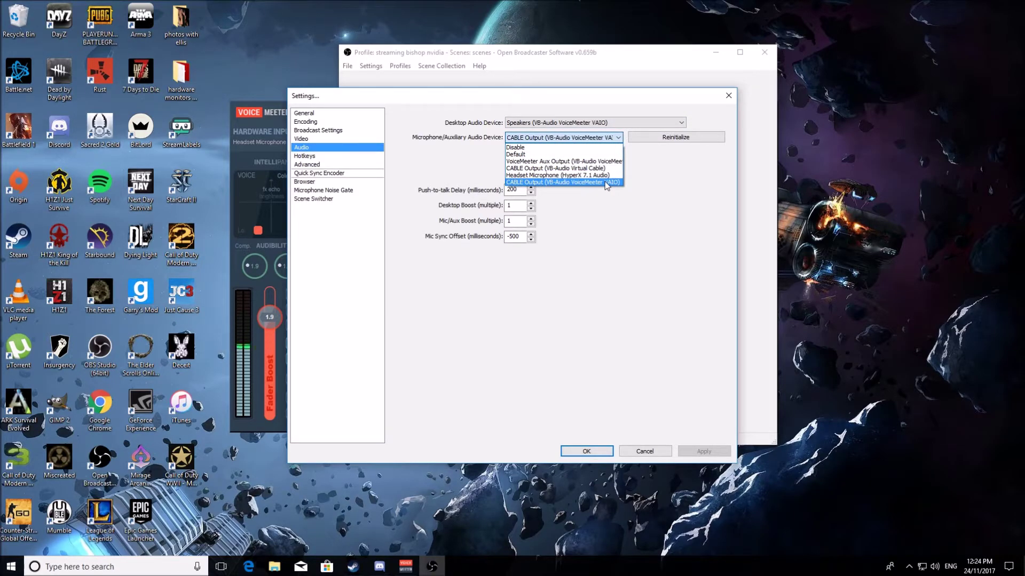
{"action": "left_click", "coordinate": [585, 452]}
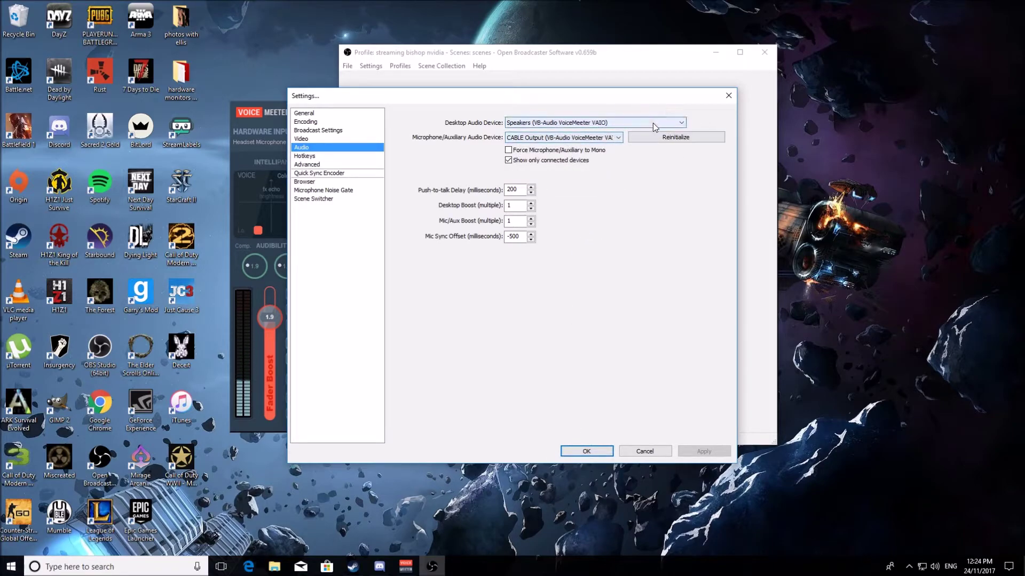
{"action": "left_click", "coordinate": [644, 452]}
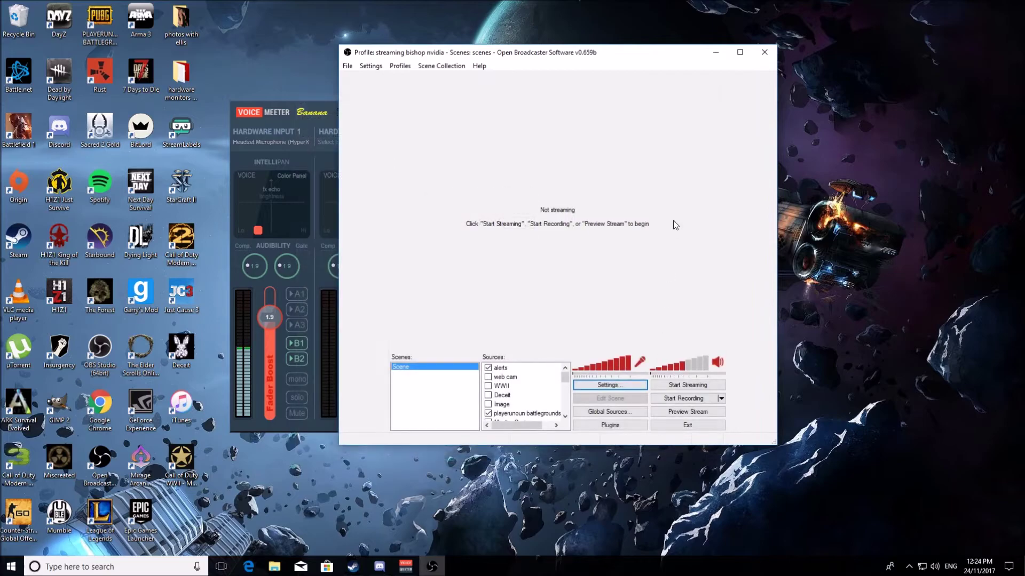
{"action": "left_click_drag", "start_coordinate": [607, 53], "coordinate": [744, 46]}
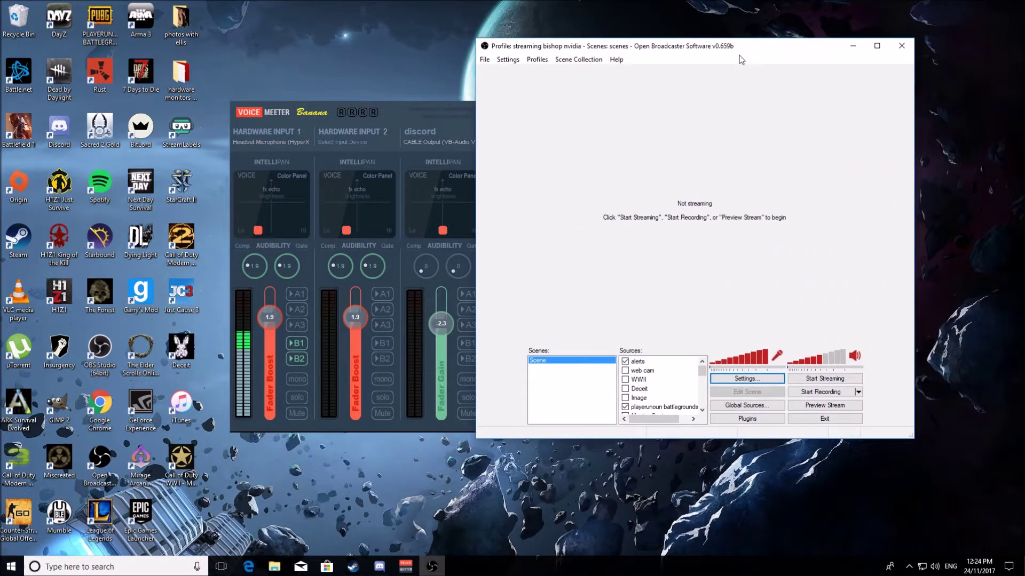
{"action": "left_click", "coordinate": [901, 47]}
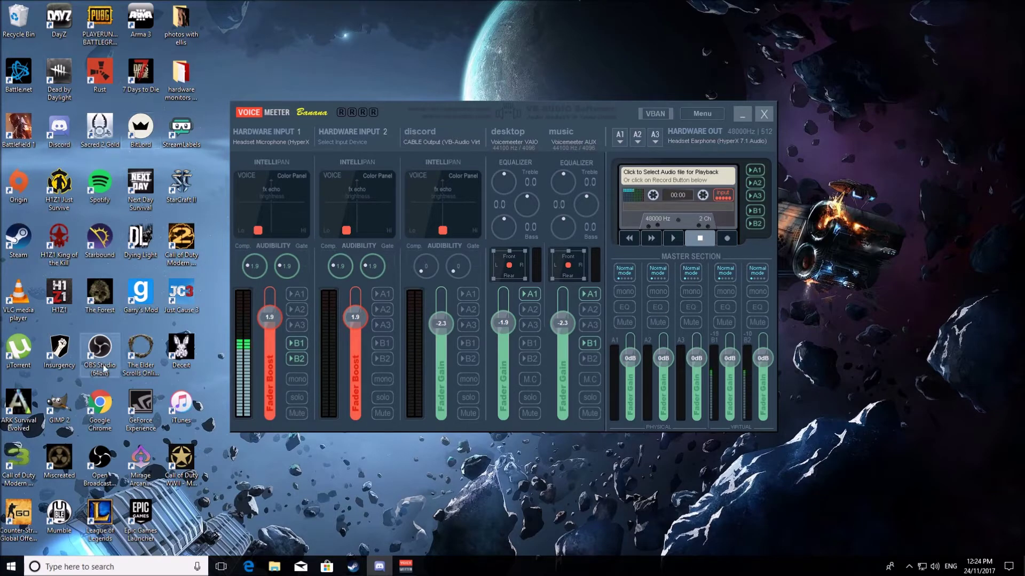
- Open OBS Studio and examine the desktop and Mic/Auxiliary devices in its audio settings
{"action": "double_click", "coordinate": [100, 354]}
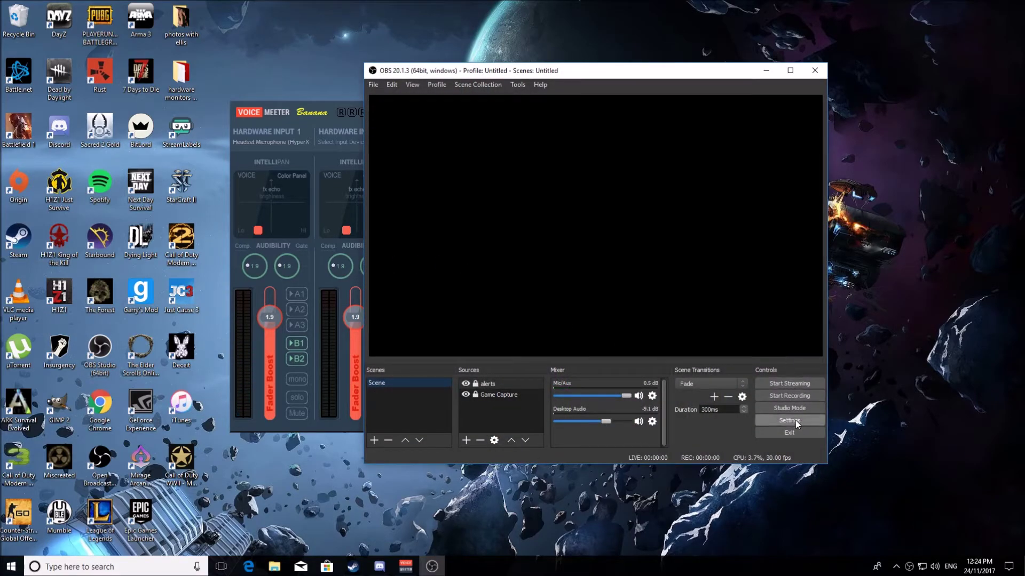
{"action": "left_click", "coordinate": [789, 420]}
{"action": "left_click", "coordinate": [374, 171]}
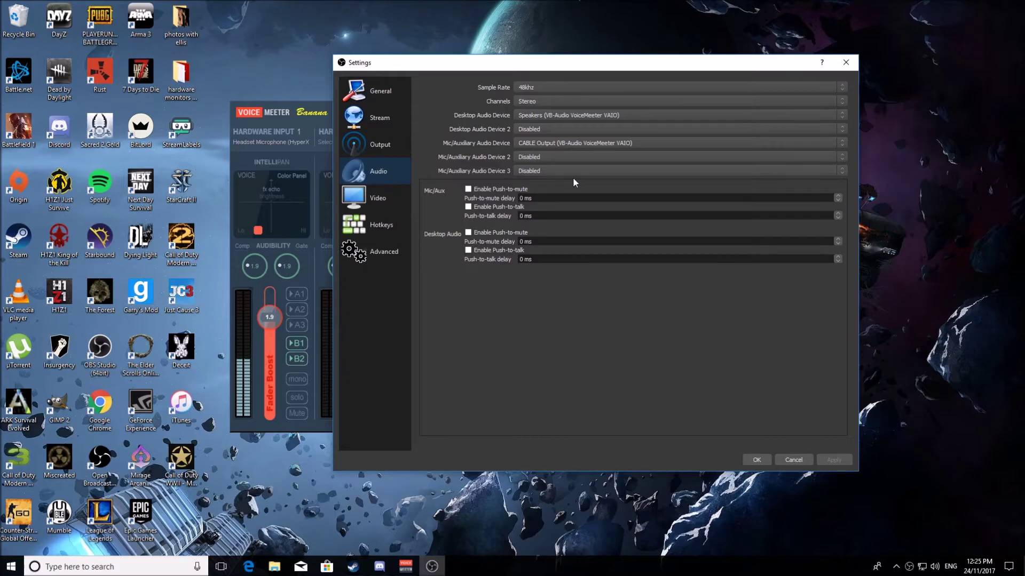
- Accept the OBS Studio audio settings without changes and close OBS Studio
{"action": "left_click", "coordinate": [756, 459]}
{"action": "left_click", "coordinate": [790, 432]}
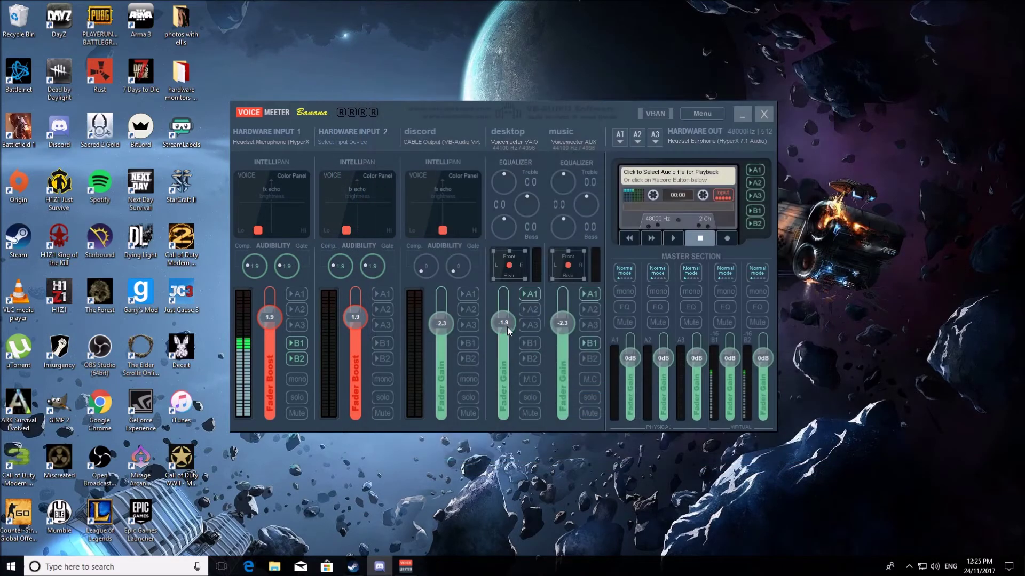
- Open the GeForce Experience overlay, check the microphone source options and volumes in its audio settings, save, and close the overlay
{"action": "key", "text": "alt+z"}
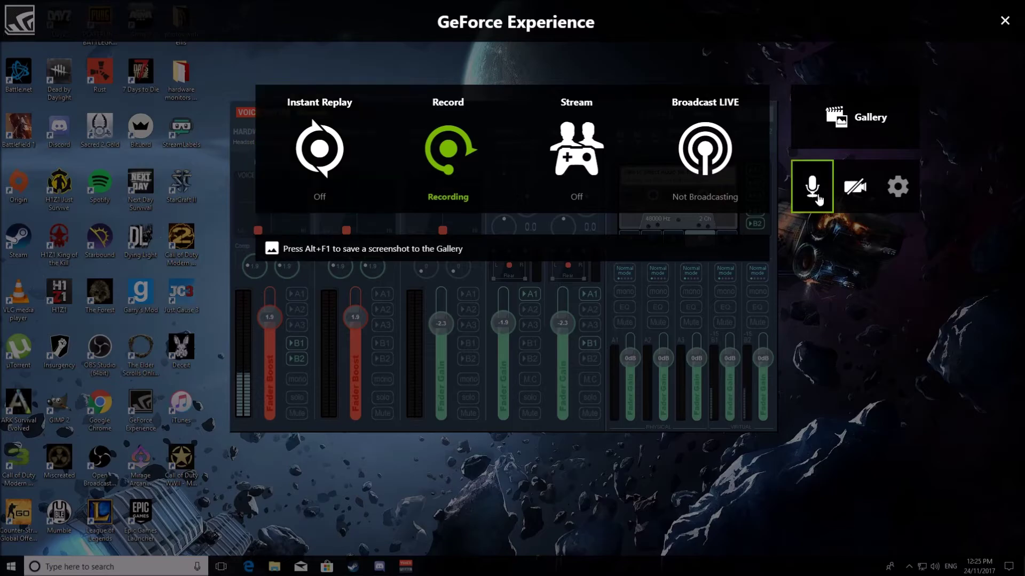
{"action": "left_click", "coordinate": [811, 186]}
{"action": "left_click", "coordinate": [826, 297]}
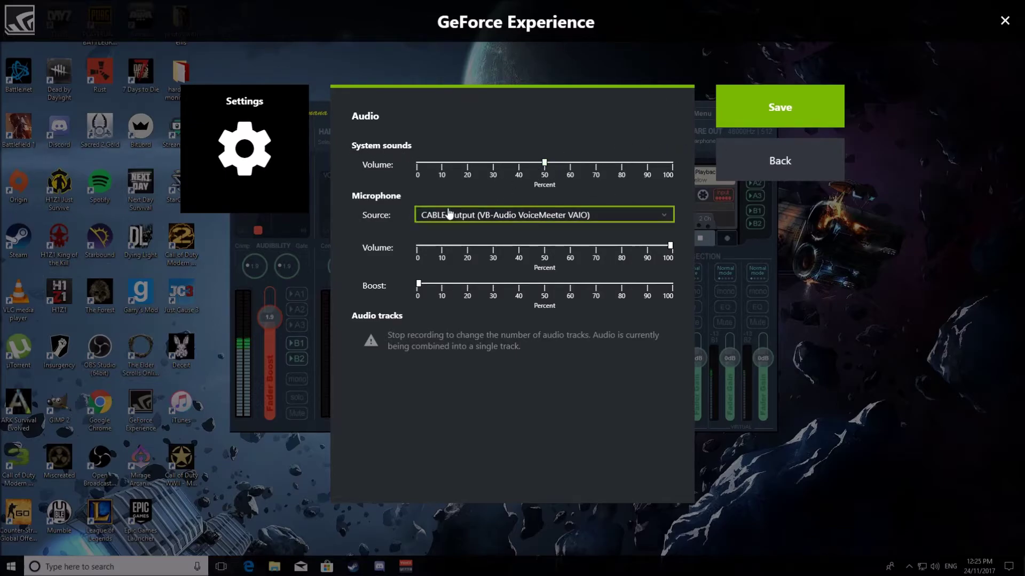
{"action": "left_click", "coordinate": [664, 216]}
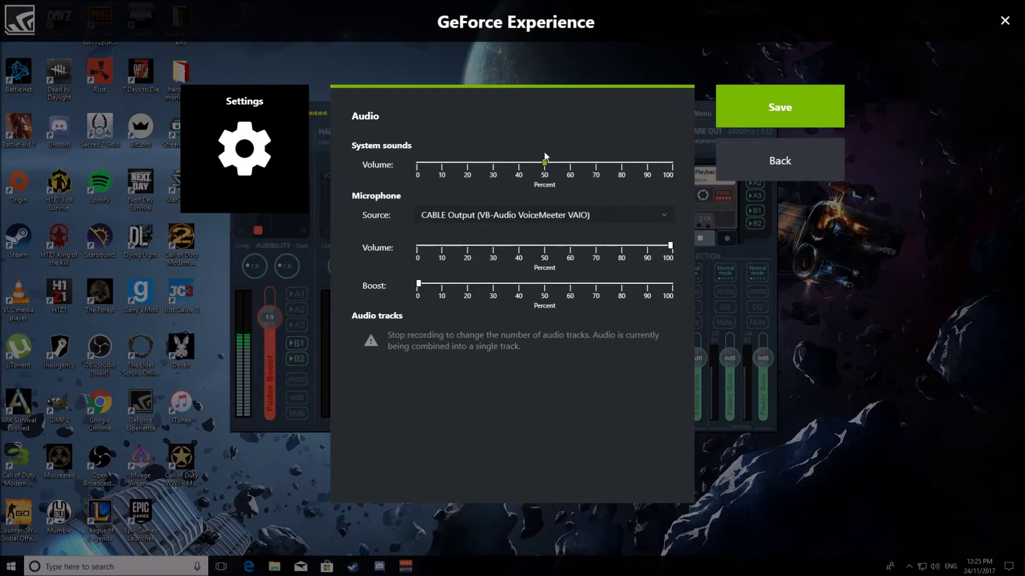
{"action": "left_click", "coordinate": [765, 116]}
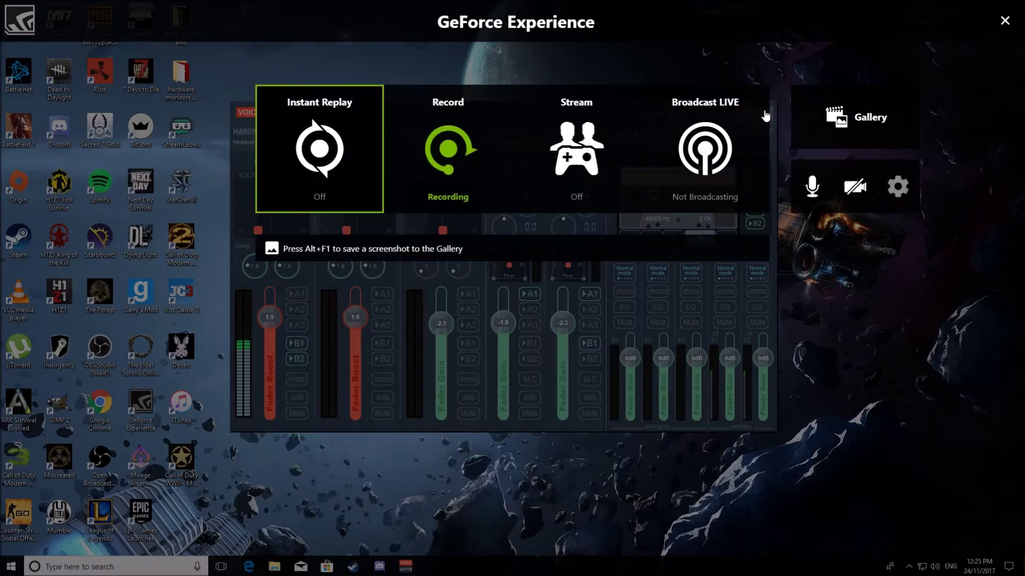
{"action": "left_click", "coordinate": [1004, 20]}
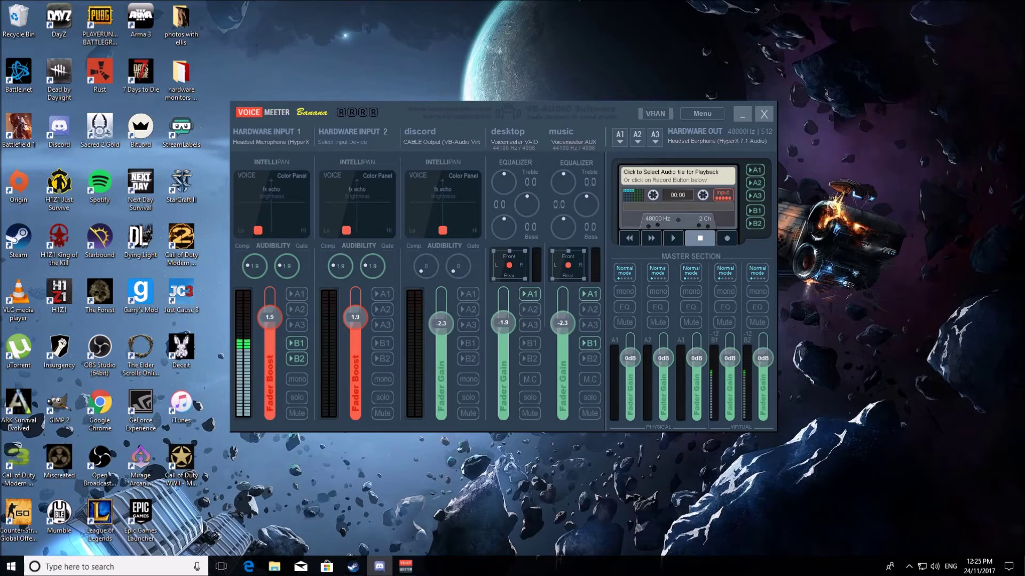
- Switch to Discord, review the output volume in its Voice & Video settings, and minimize its window
{"action": "left_click", "coordinate": [379, 566]}
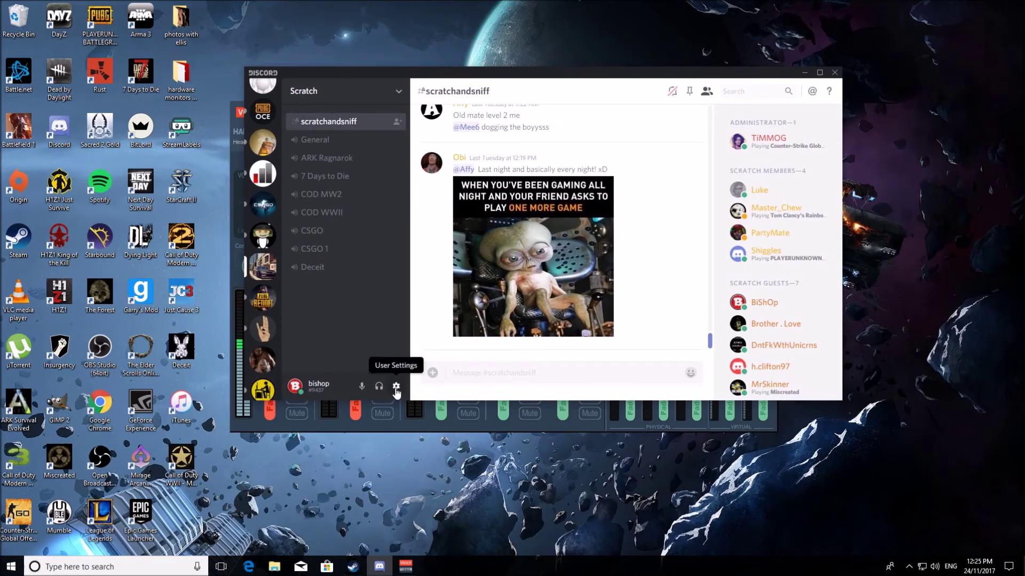
{"action": "left_click", "coordinate": [396, 387]}
{"action": "left_click", "coordinate": [310, 258]}
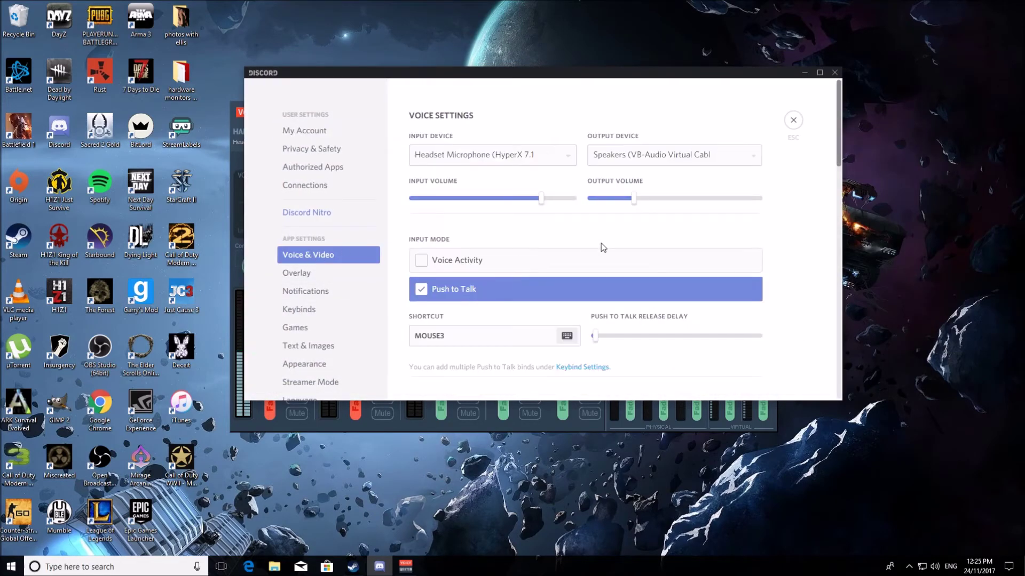
{"action": "mouse_move", "coordinate": [633, 199]}
{"action": "left_click", "coordinate": [792, 121]}
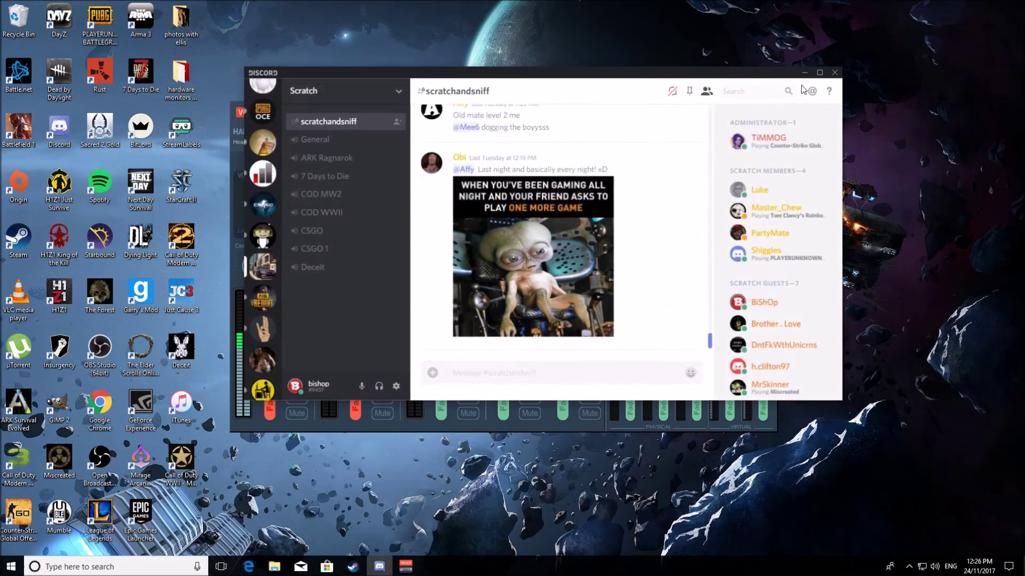
{"action": "left_click", "coordinate": [804, 72]}
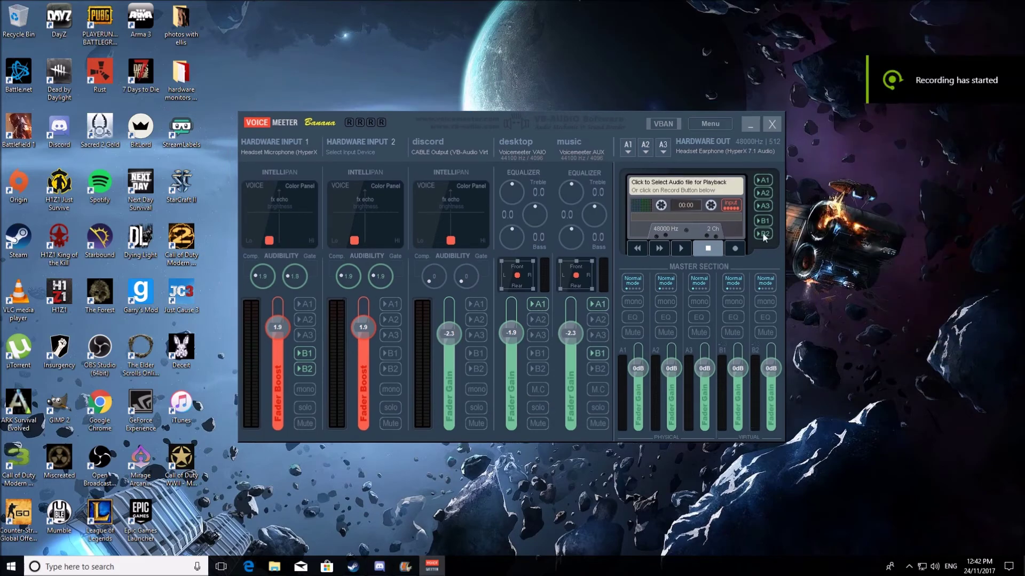